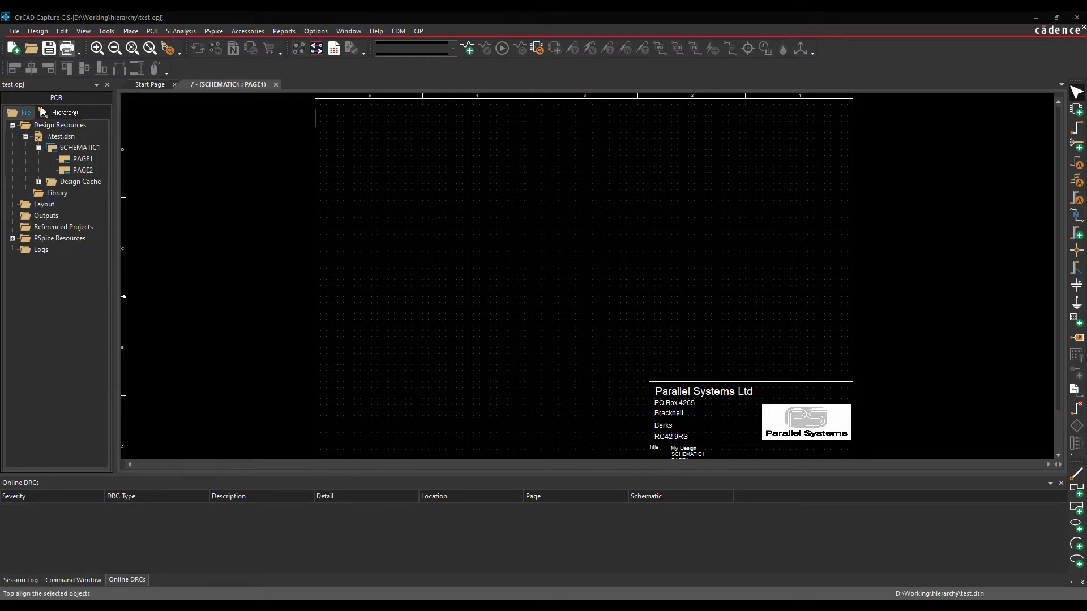
Open the PCB Design Rules Check dialog for test.dsn, with Online DRC on.
click(52, 136)
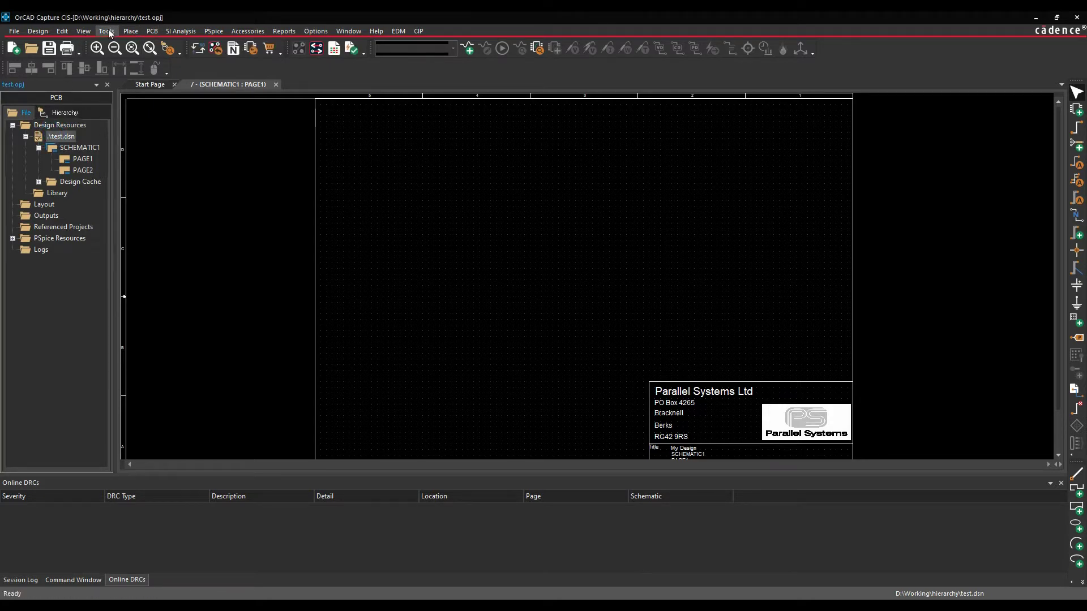
click(149, 32)
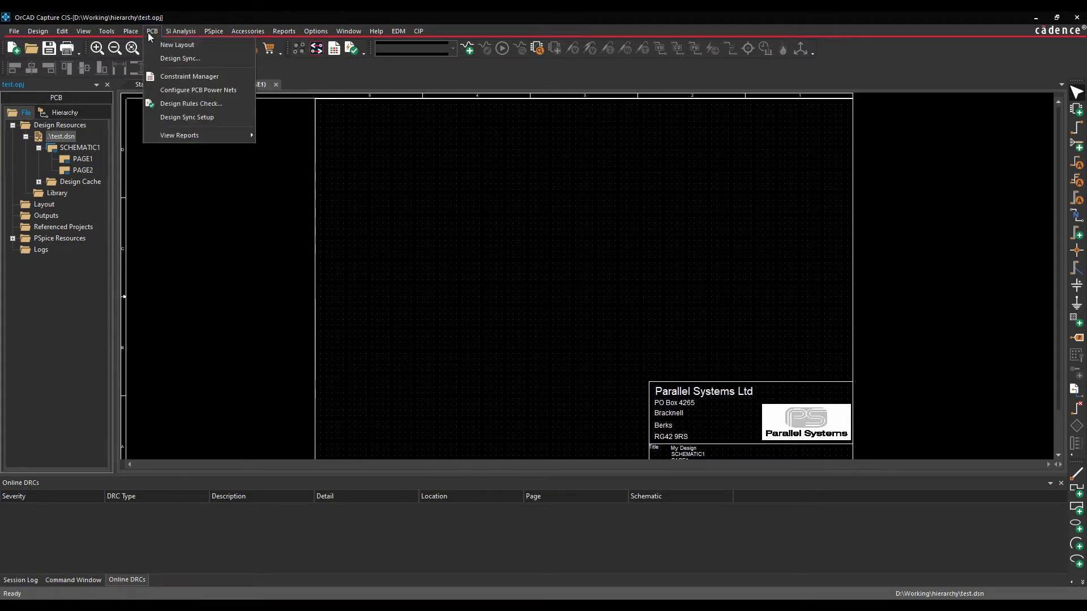
click(172, 103)
drag(546, 202, 397, 144)
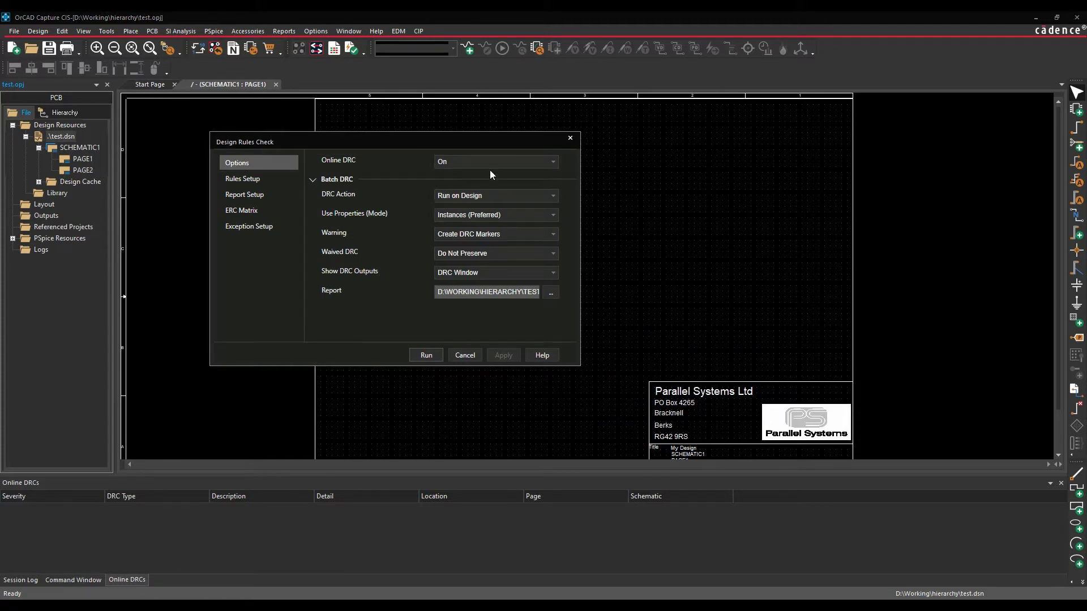
In Rules Setup, expand Physical Rules and Custom DRC and enable the Hanging Wires batch check.
click(254, 179)
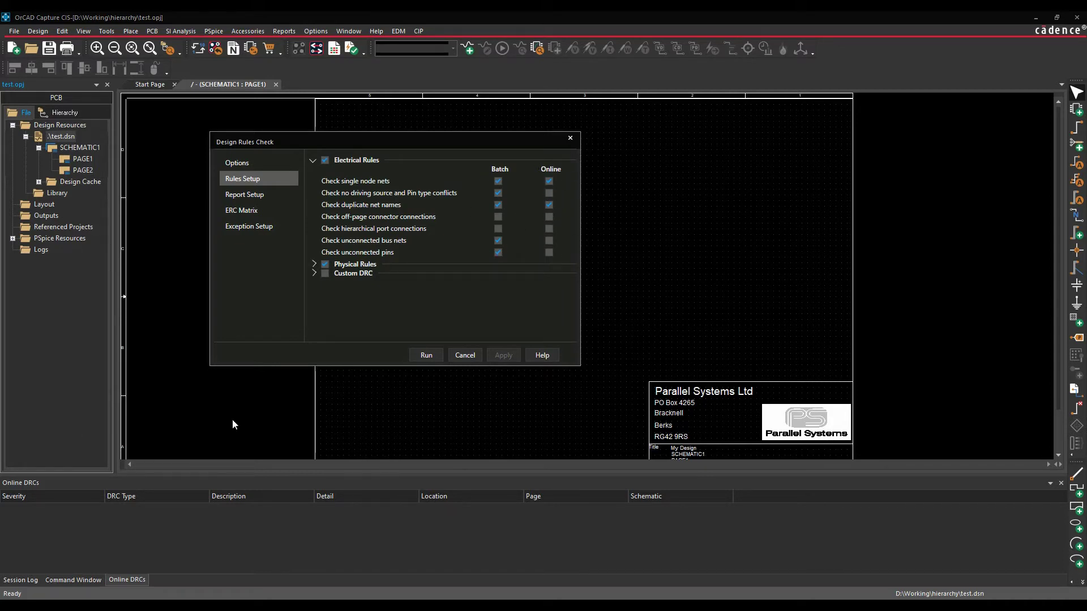
click(313, 263)
scroll(391, 268, down, 2)
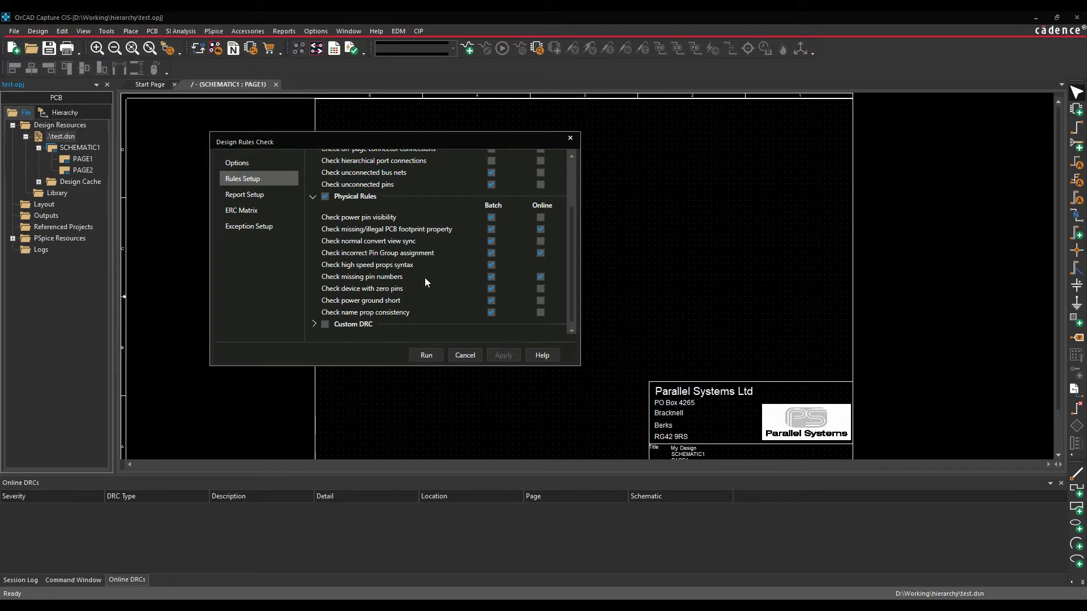
click(314, 324)
scroll(408, 266, down, 3)
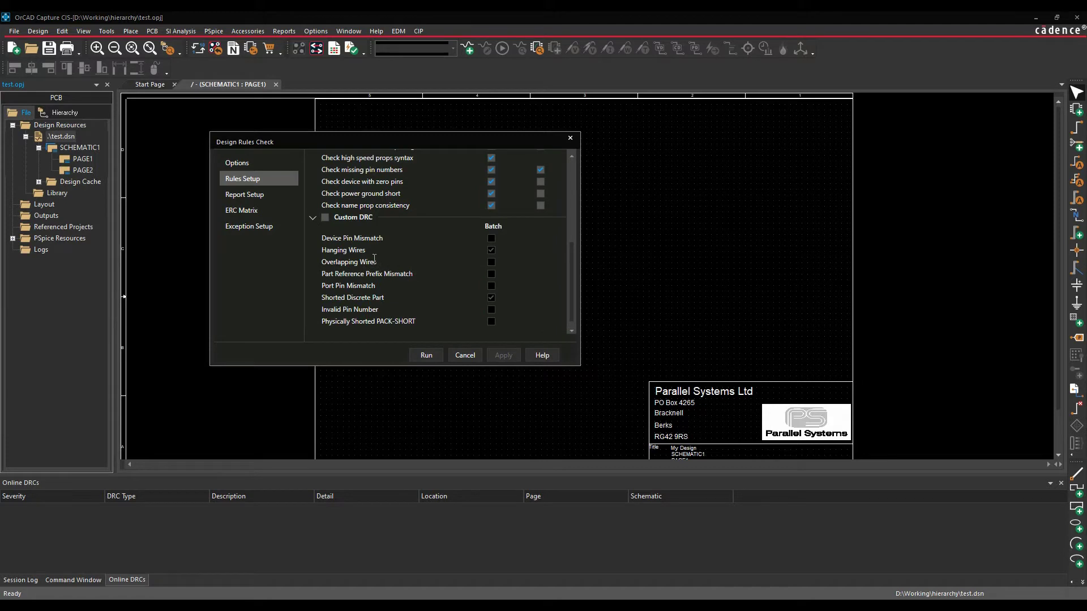
click(491, 251)
Set the ERC Matrix cell for Unconnected vs 3State Port to Error.
click(254, 197)
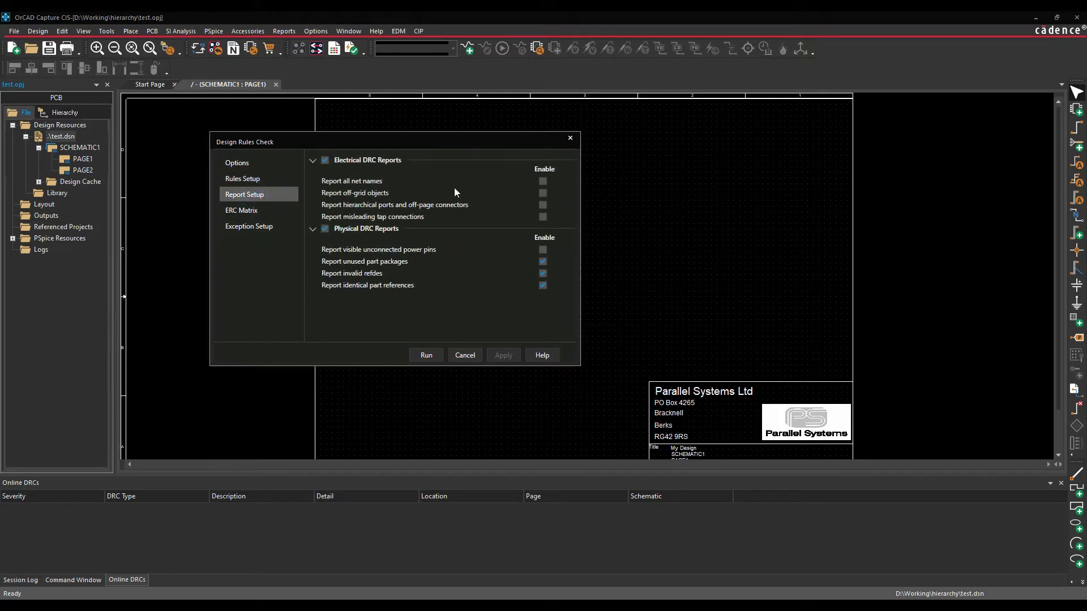
click(253, 216)
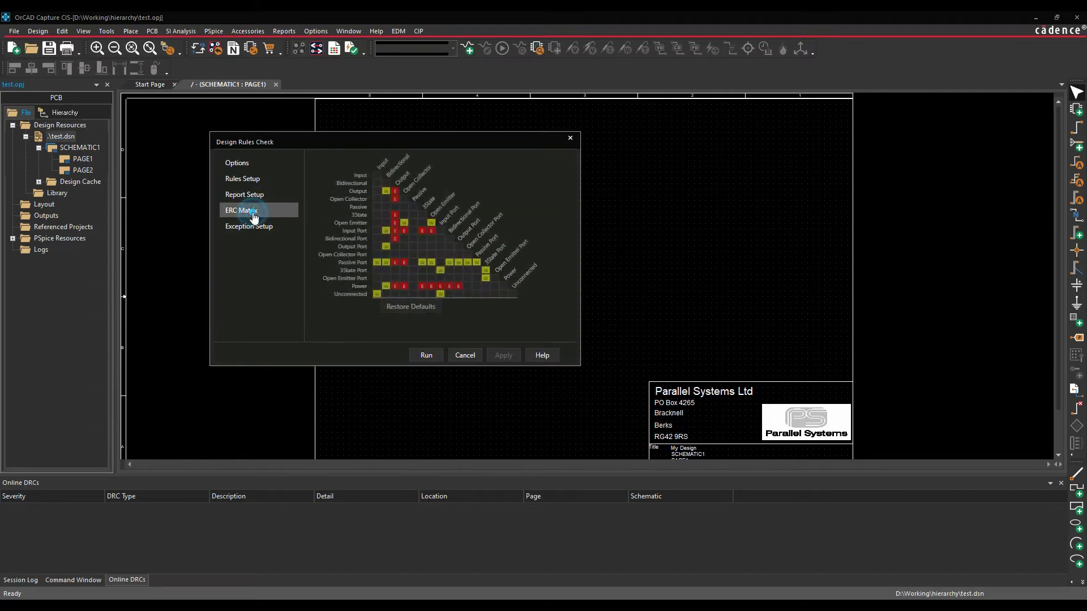
click(486, 294)
click(486, 294)
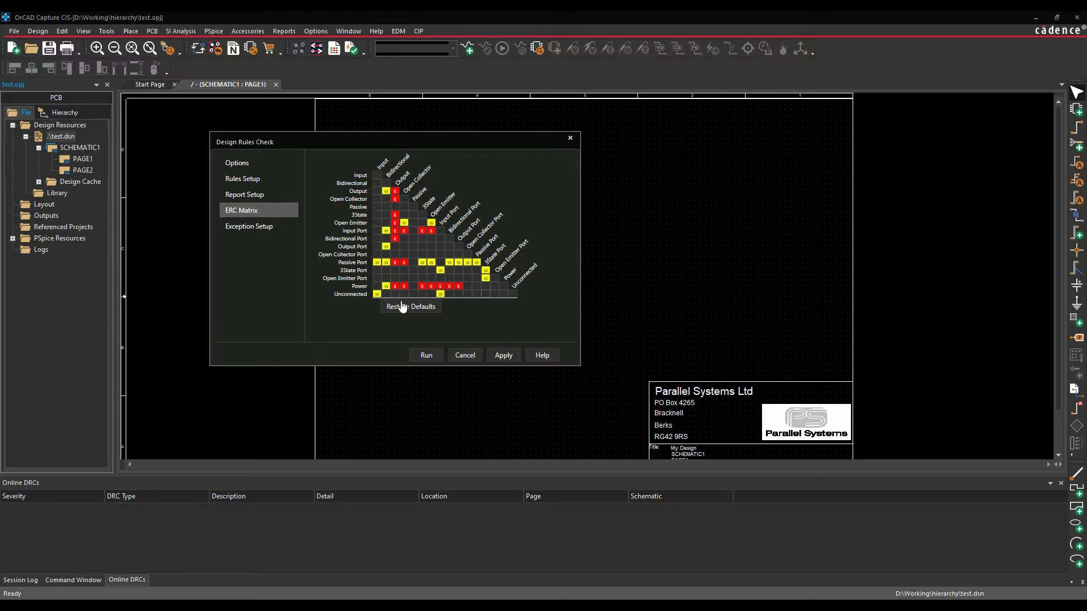
In Exception Setup, add a draft exception and discard it, leaving the list empty.
click(267, 228)
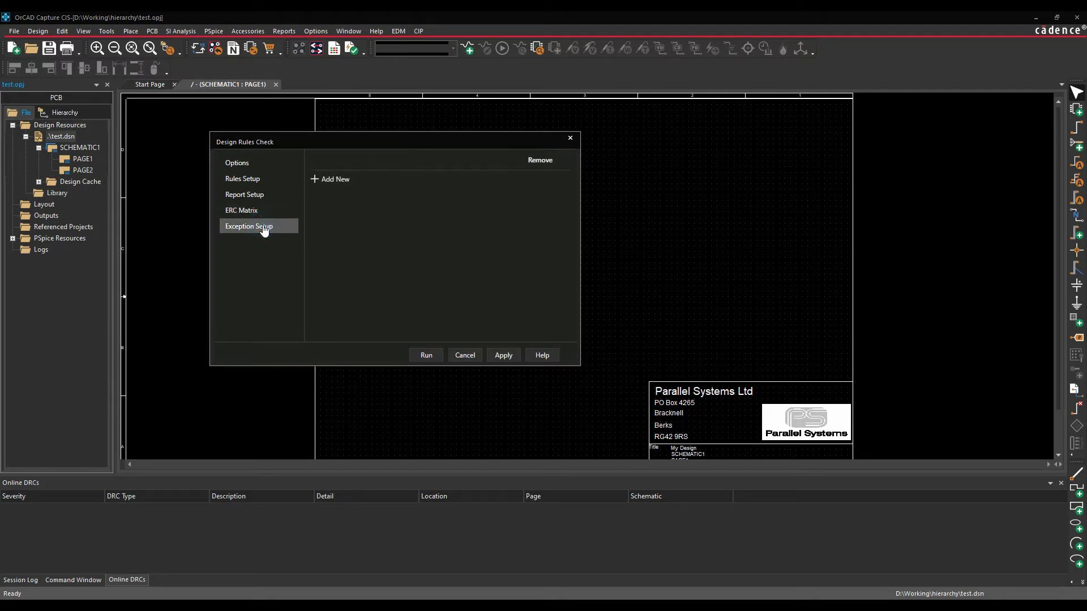
click(317, 186)
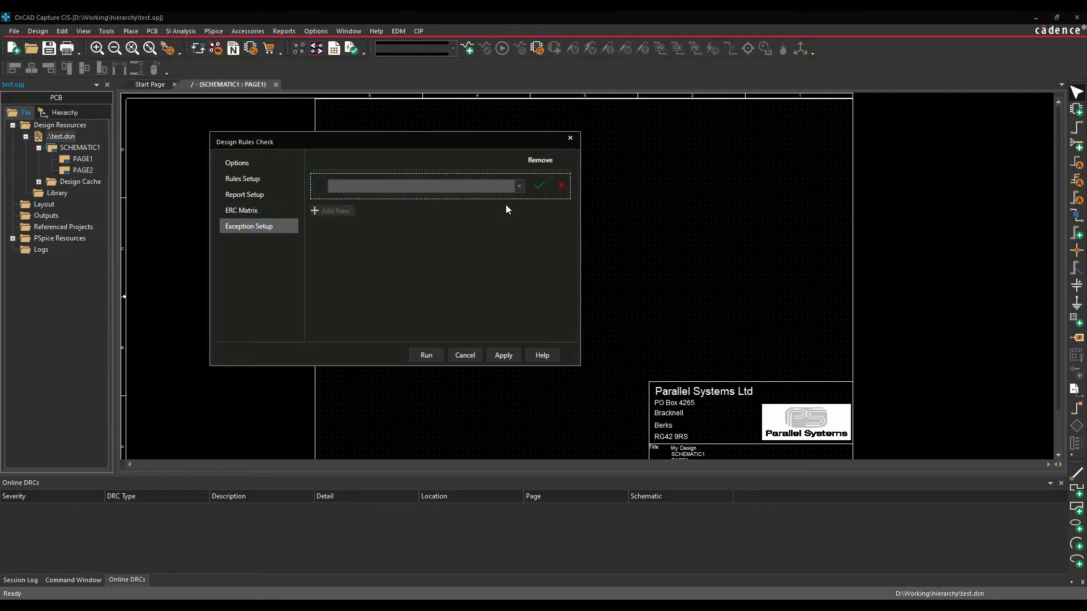
click(561, 186)
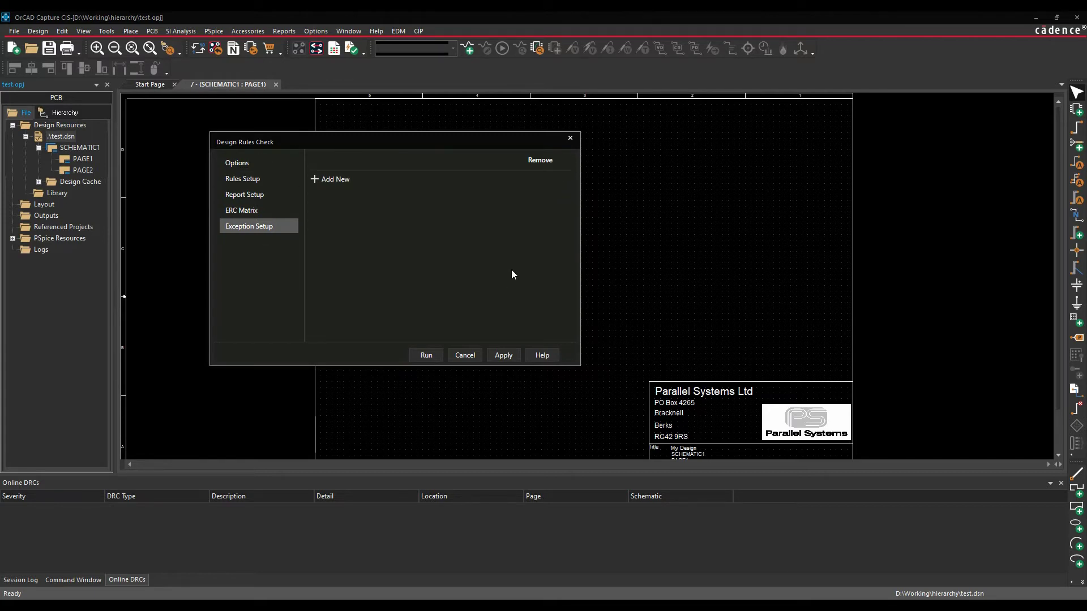
Place two 6801 parts, U1 and U2, and drag U2 right so their pins are wired.
click(465, 357)
key(p)
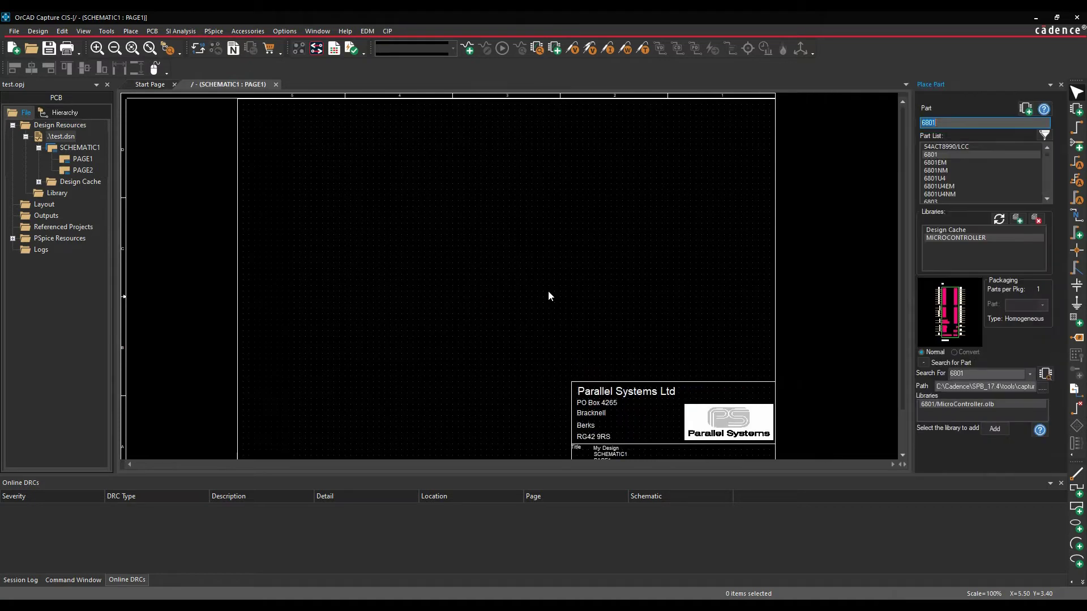
double_click(930, 154)
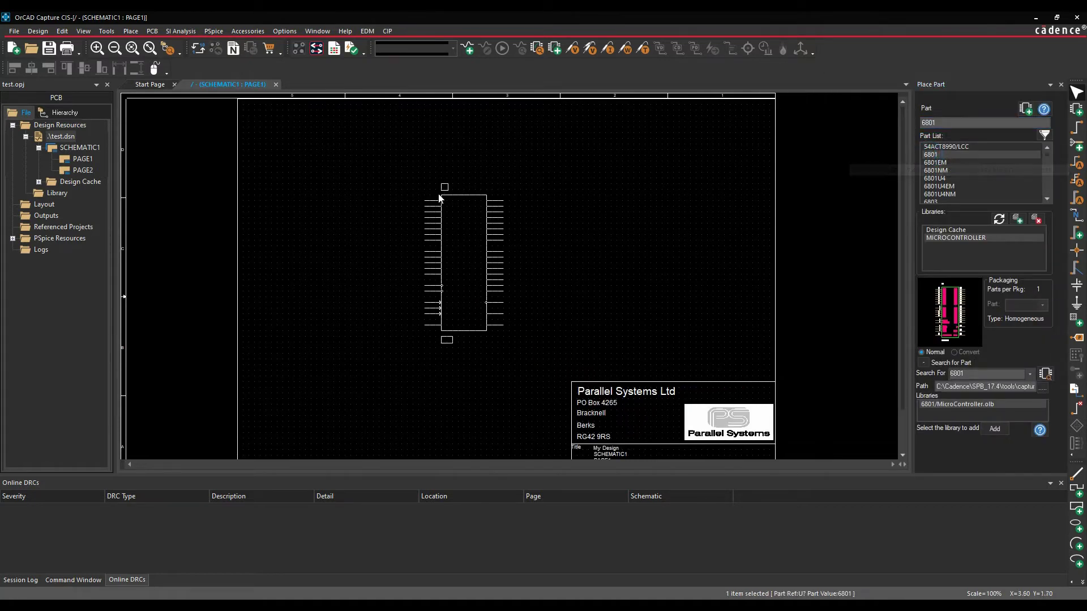
click(347, 151)
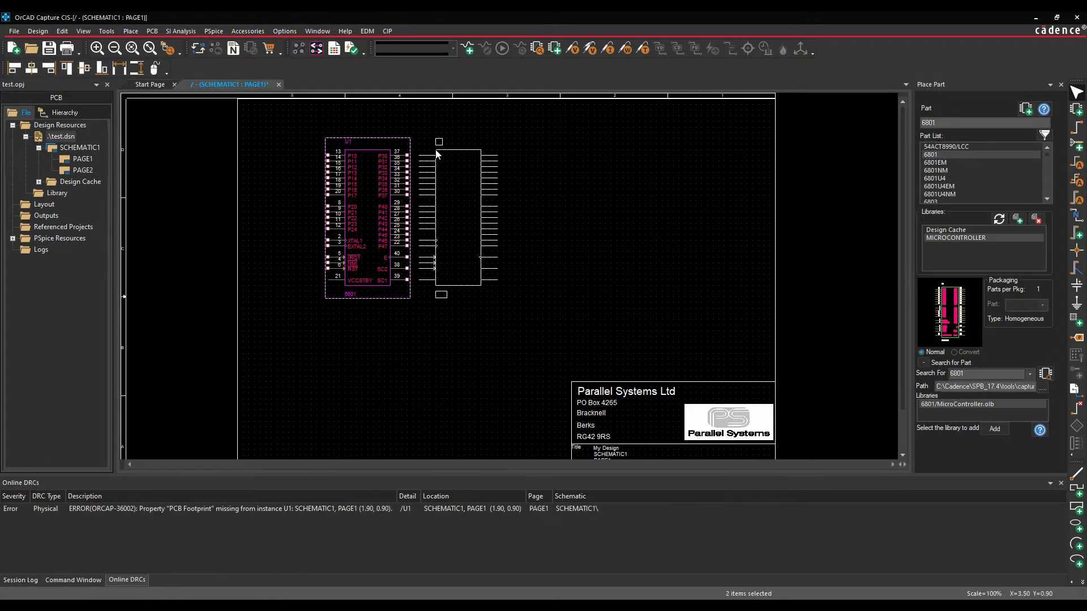
click(426, 151)
key(Escape)
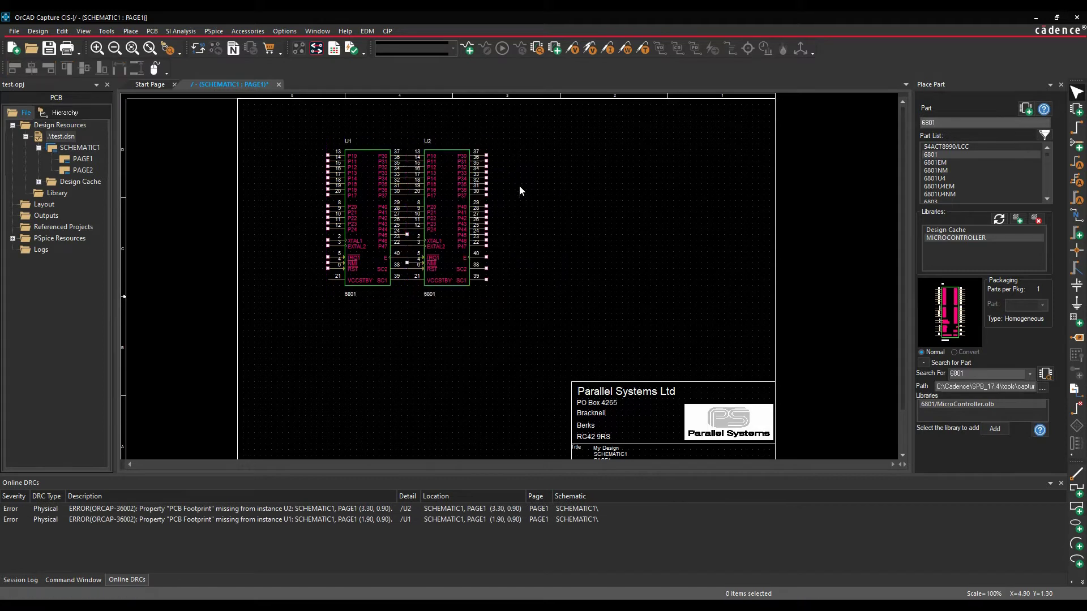
drag(445, 207, 543, 222)
click(483, 366)
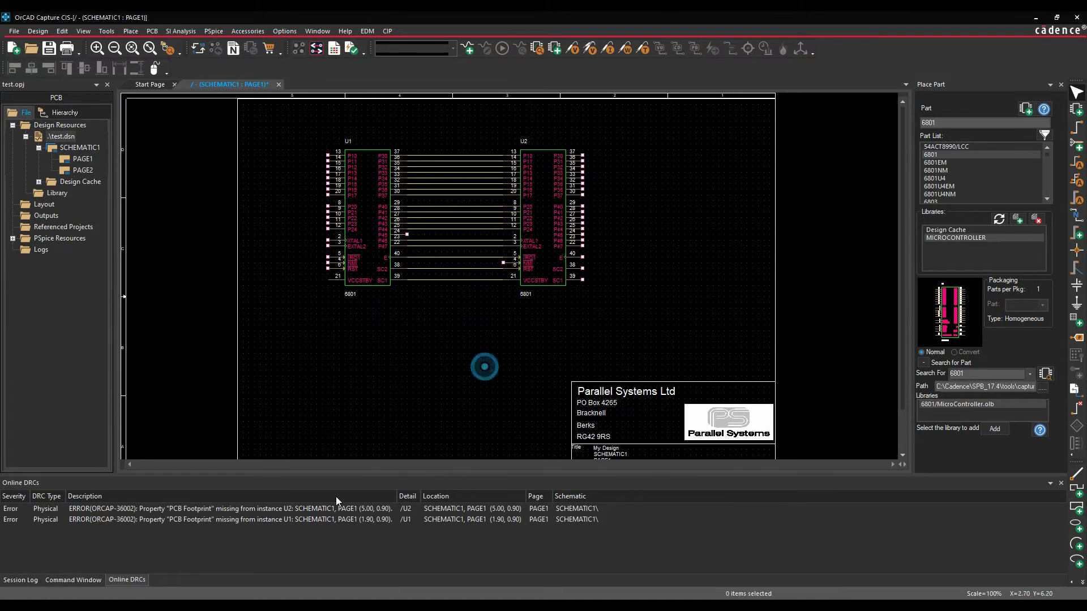
Select U1 and U2 and set their shared PCB Footprint property to soj40.
click(375, 276)
ctrl+click(548, 256)
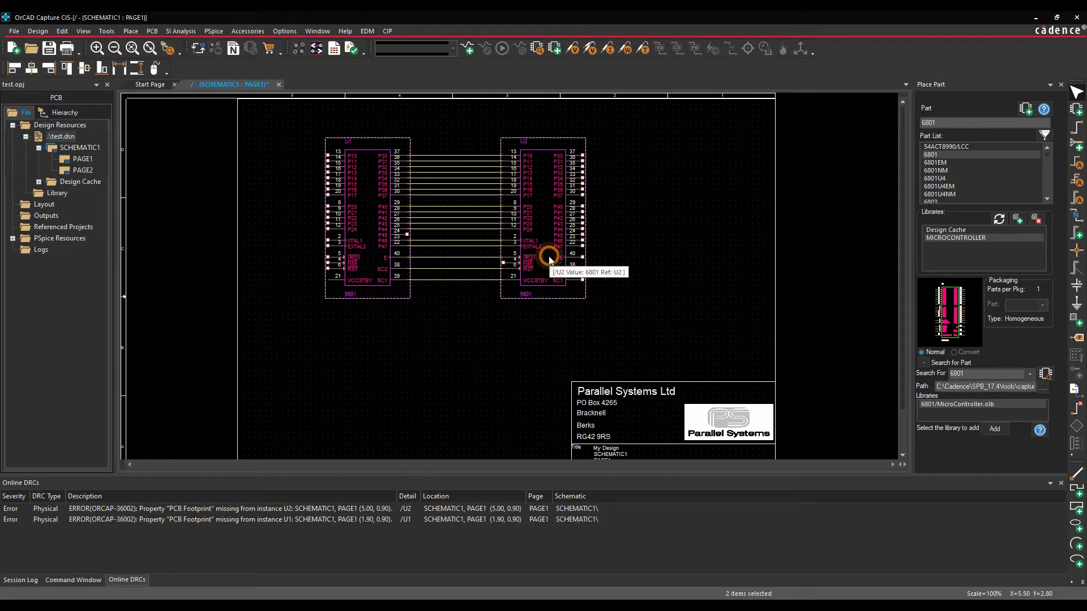
right_click(549, 256)
click(585, 88)
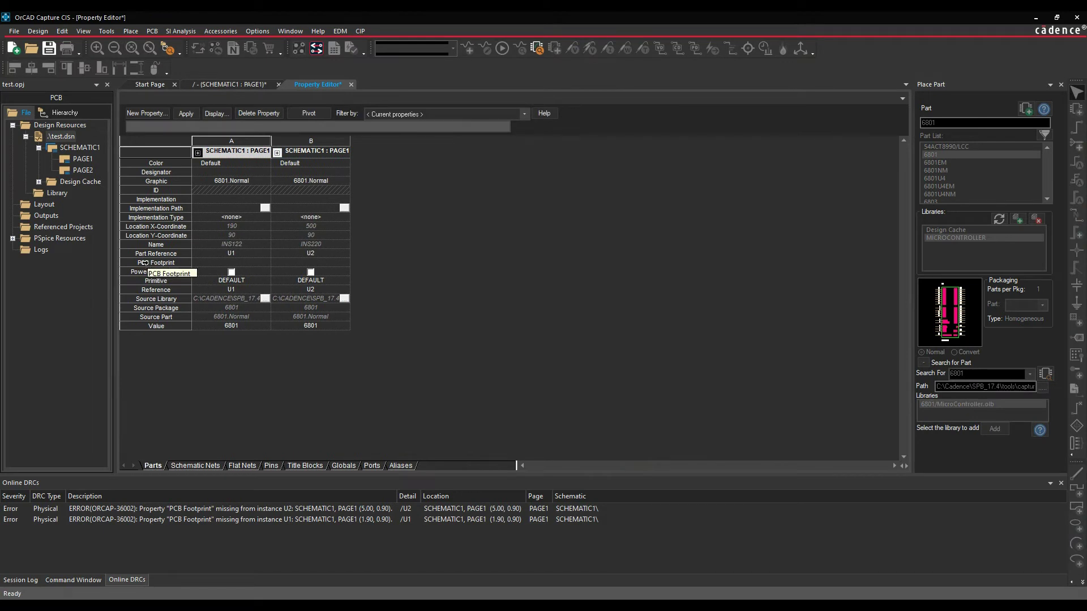
click(146, 263)
right_click(148, 264)
click(169, 334)
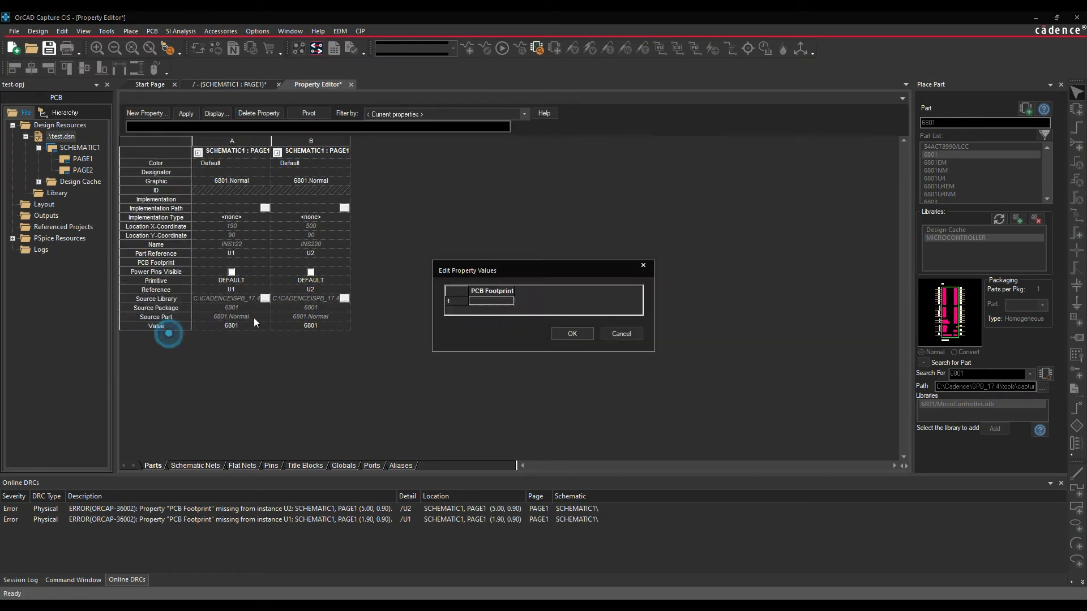
click(498, 301)
text(soj40)
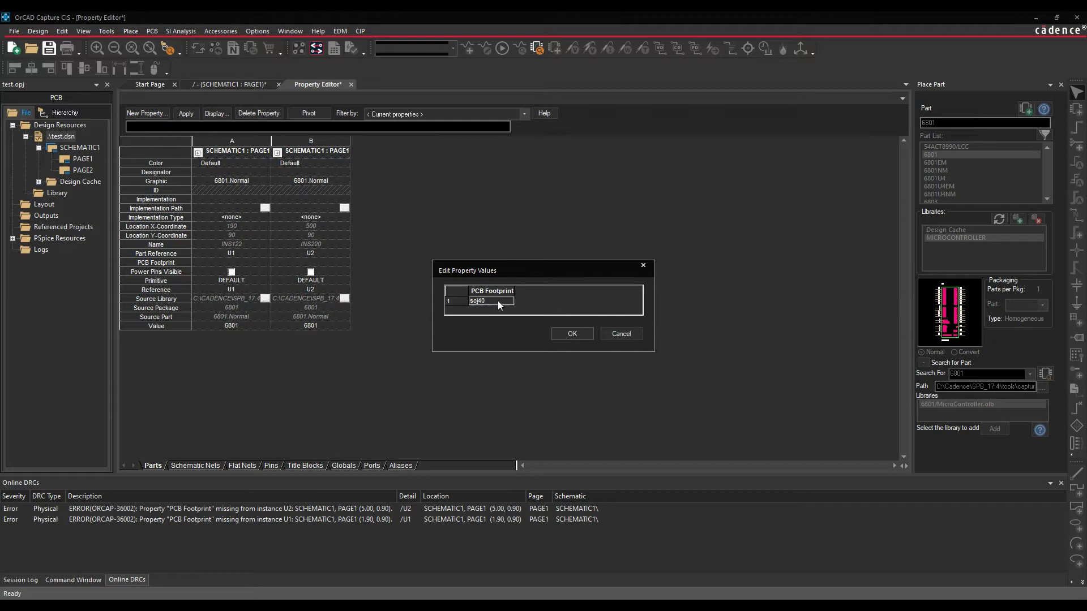
click(573, 333)
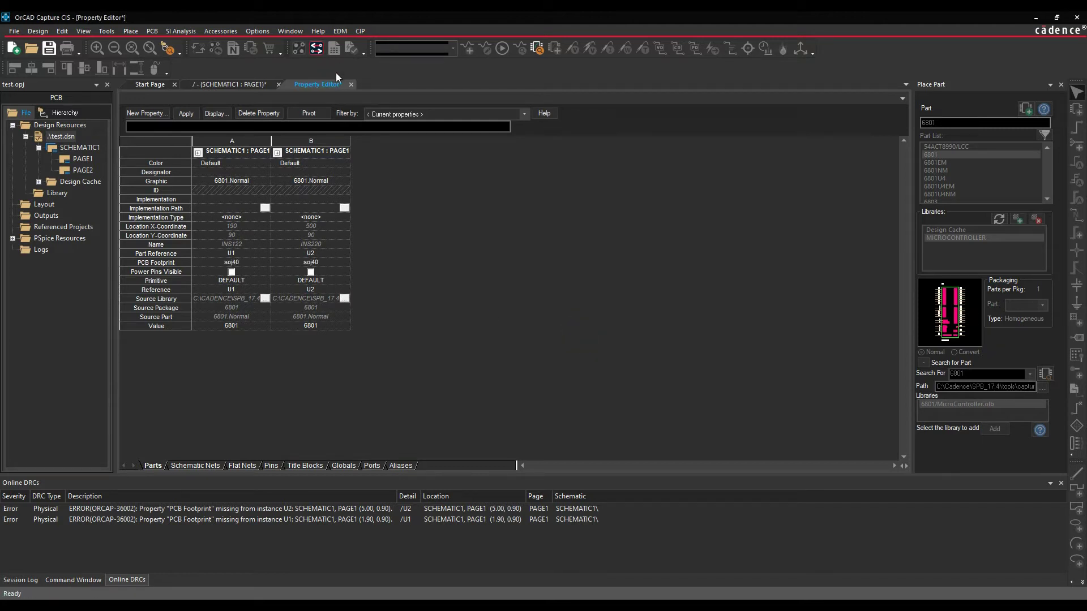
Back on PAGE1, draw a short wire to the right from U2 pin 37.
click(351, 84)
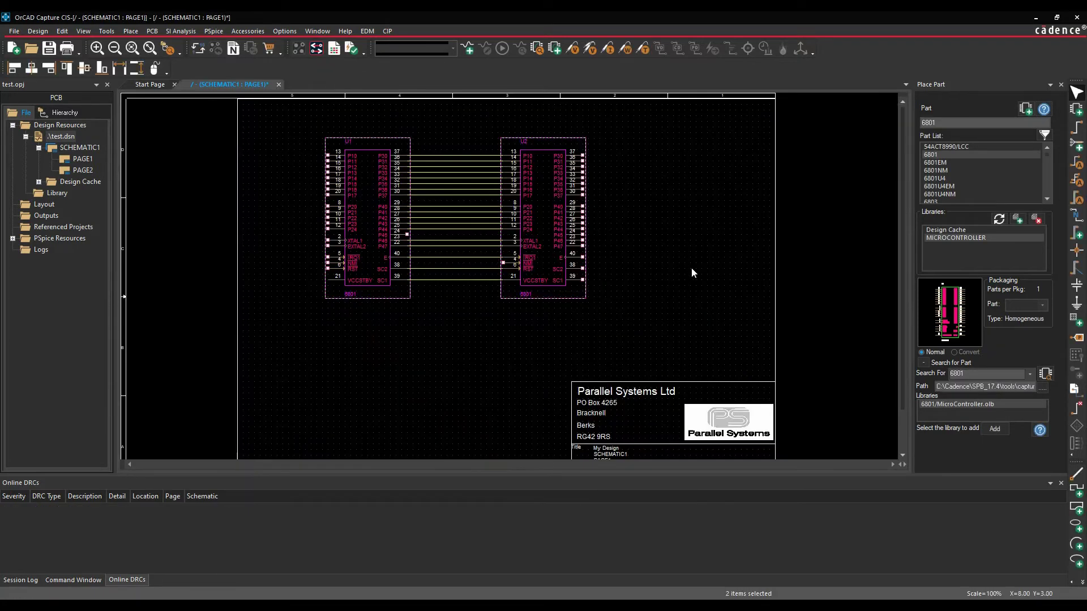
click(691, 273)
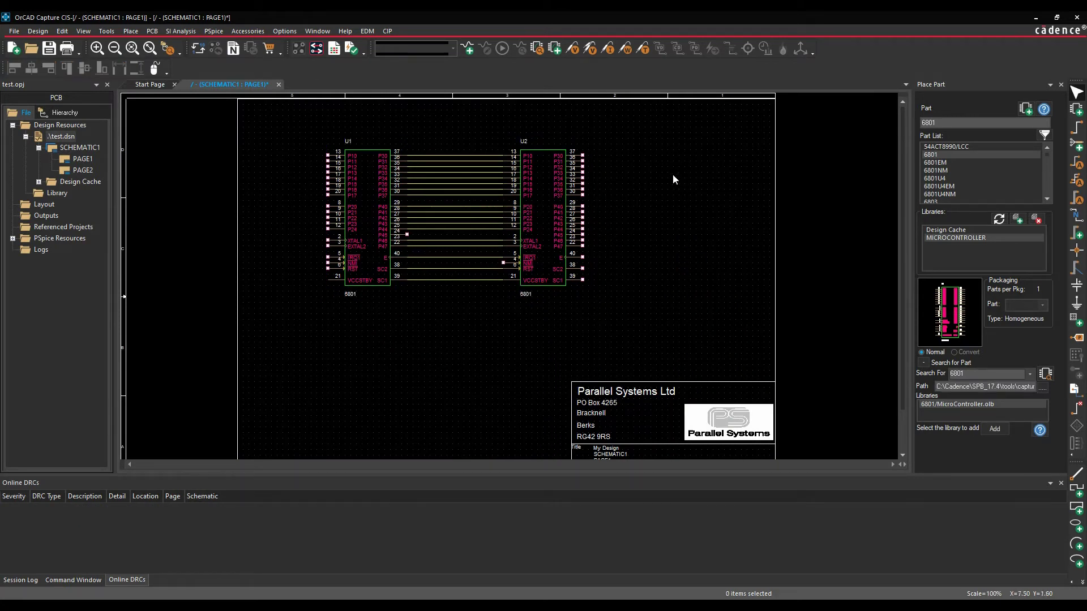
key(w)
click(582, 154)
click(651, 155)
key(Escape)
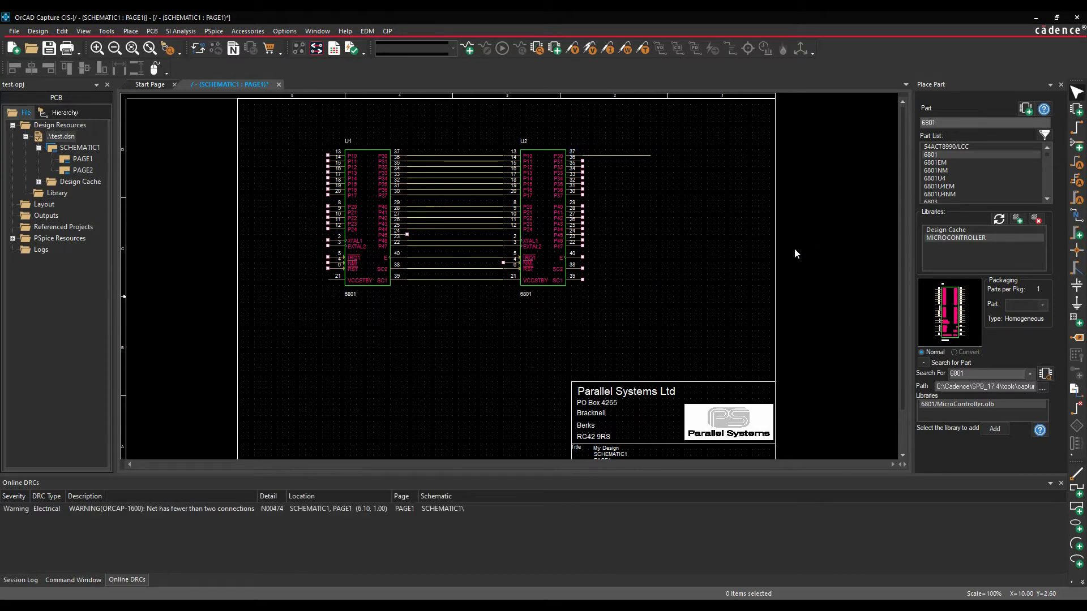
Place the net alias ADDR0 on the new wire.
click(1076, 218)
text(addr)
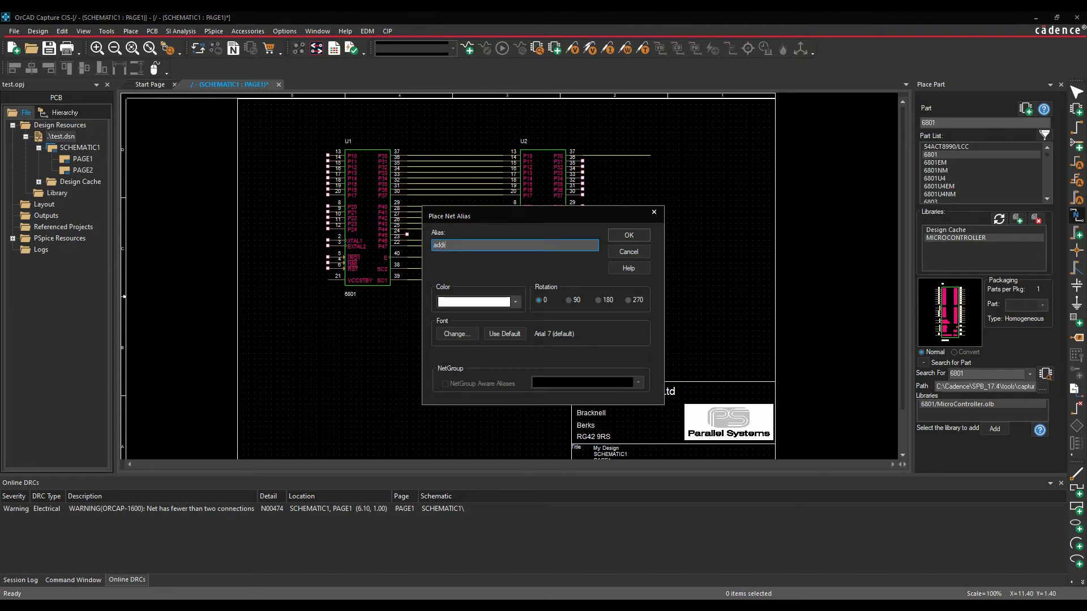
key(BackSpace)
key(BackSpace)
key(BackSpace)
key(BackSpace)
text(ADDR)
click(629, 235)
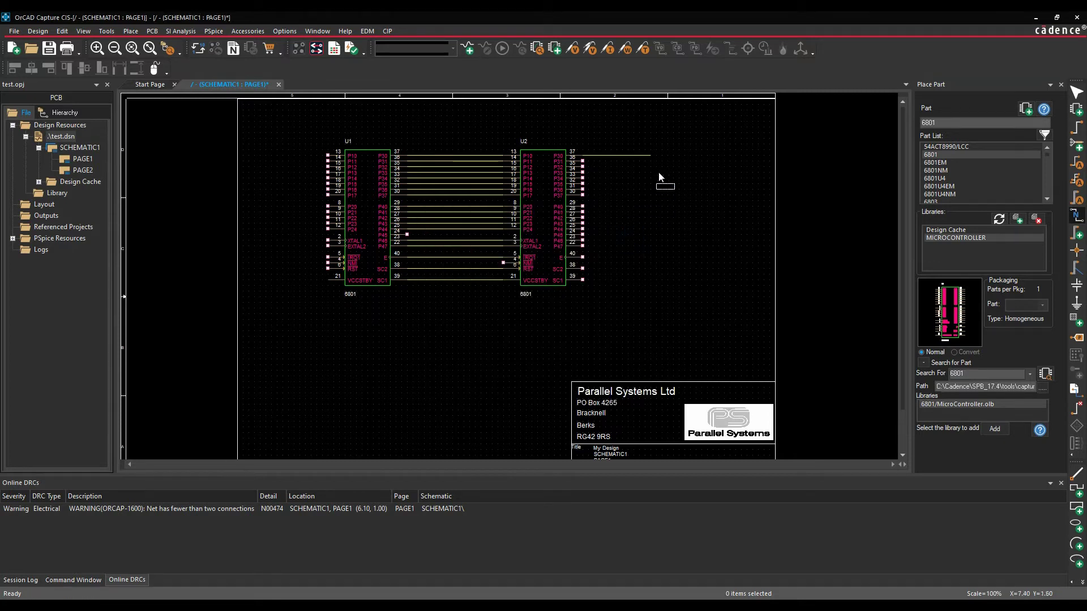
click(622, 160)
key(Escape)
click(642, 243)
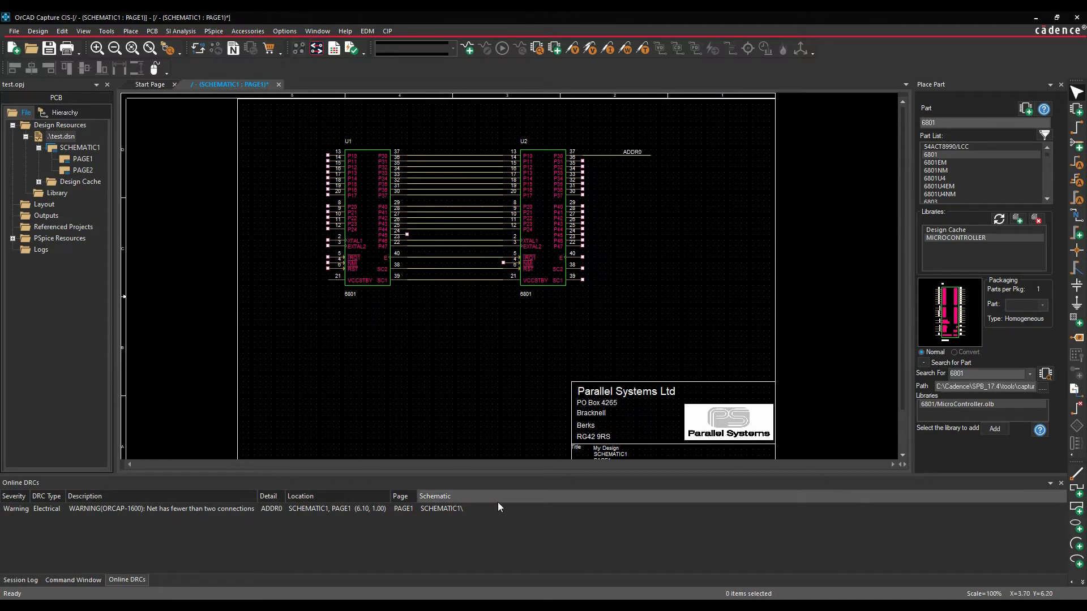
drag(624, 170, 660, 203)
Copy the U1/U2 circuit with its ADDR0 net onto PAGE2, then return to PAGE1.
drag(298, 307, 678, 126)
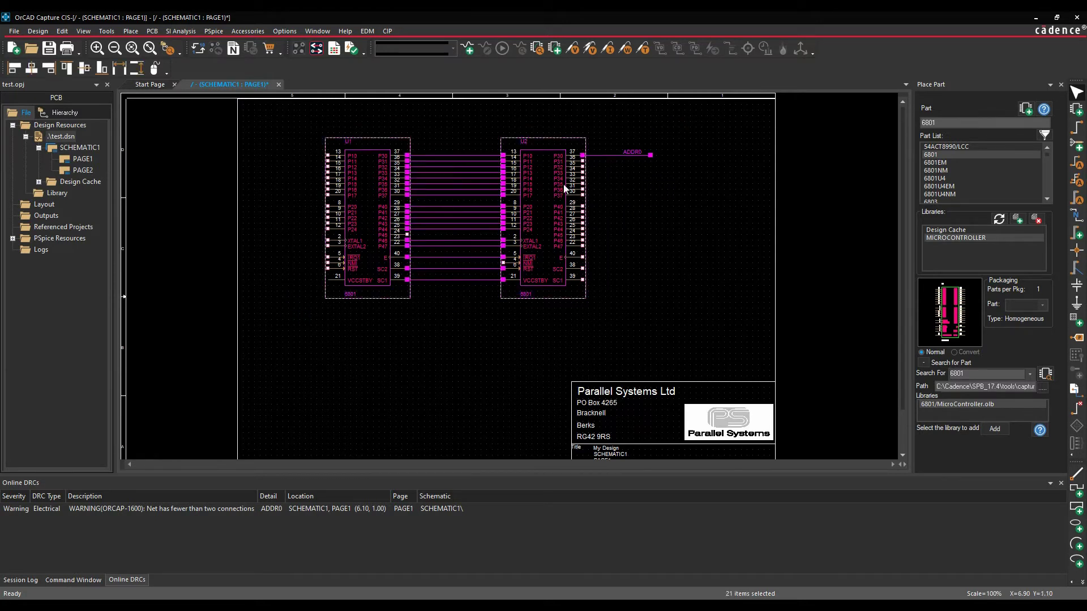
click(87, 167)
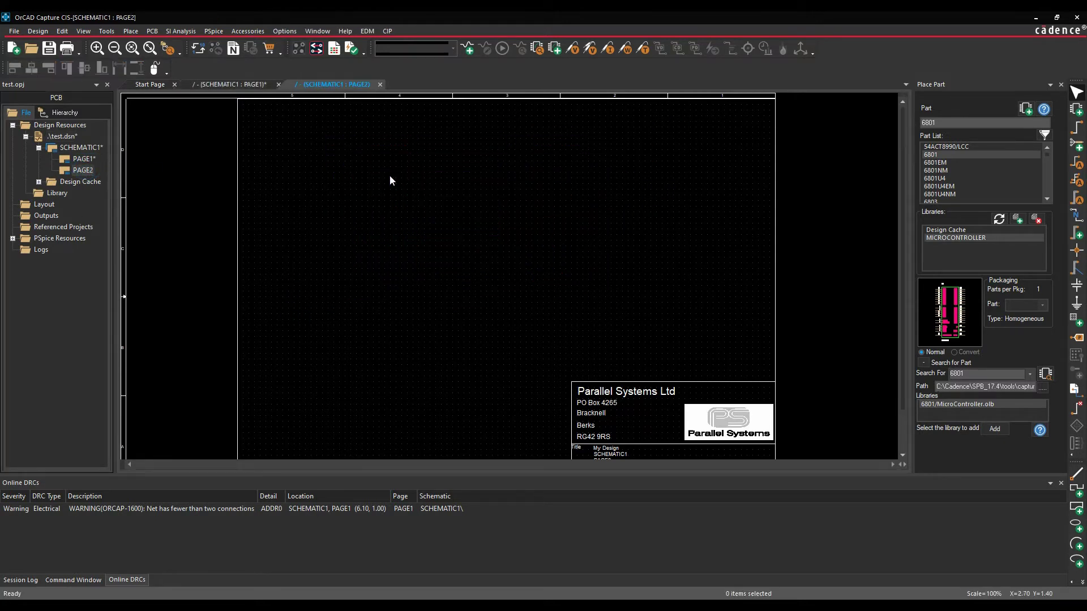
key(ctrl+v)
click(332, 134)
click(475, 362)
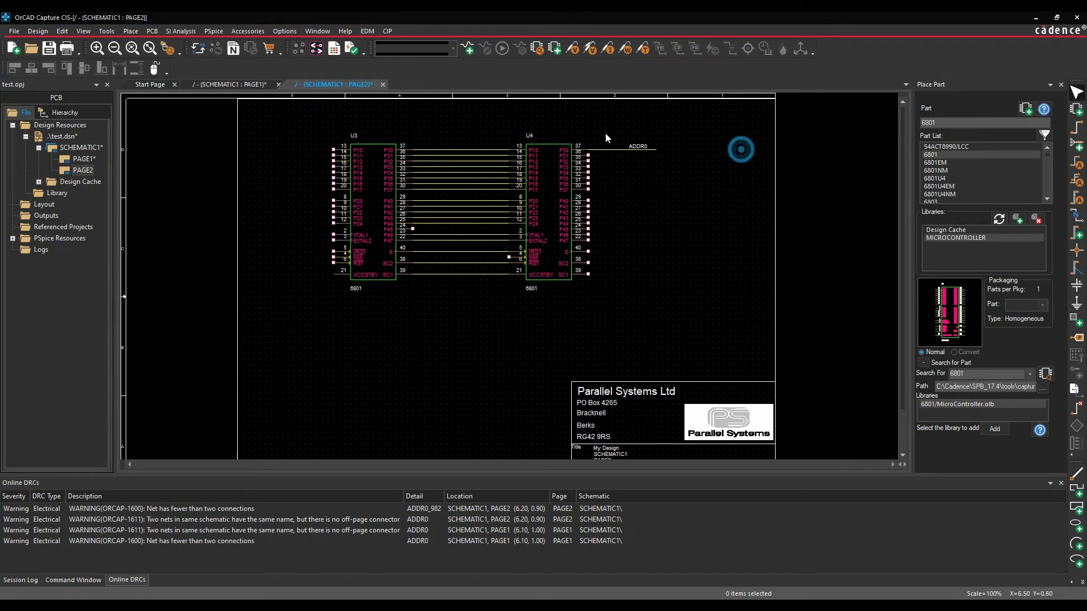
mouse_move(625, 153)
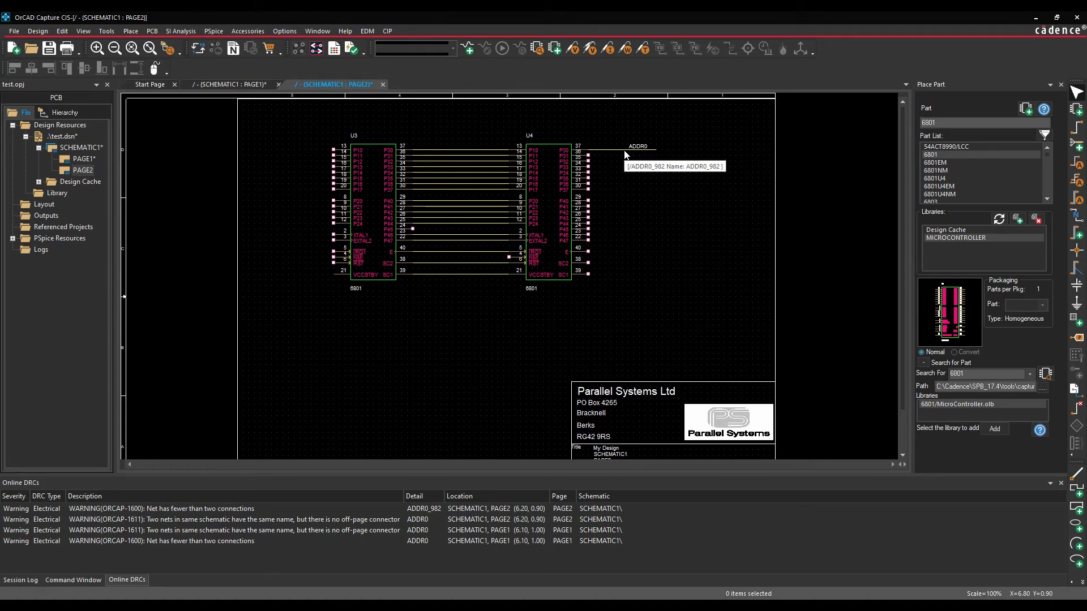
click(229, 84)
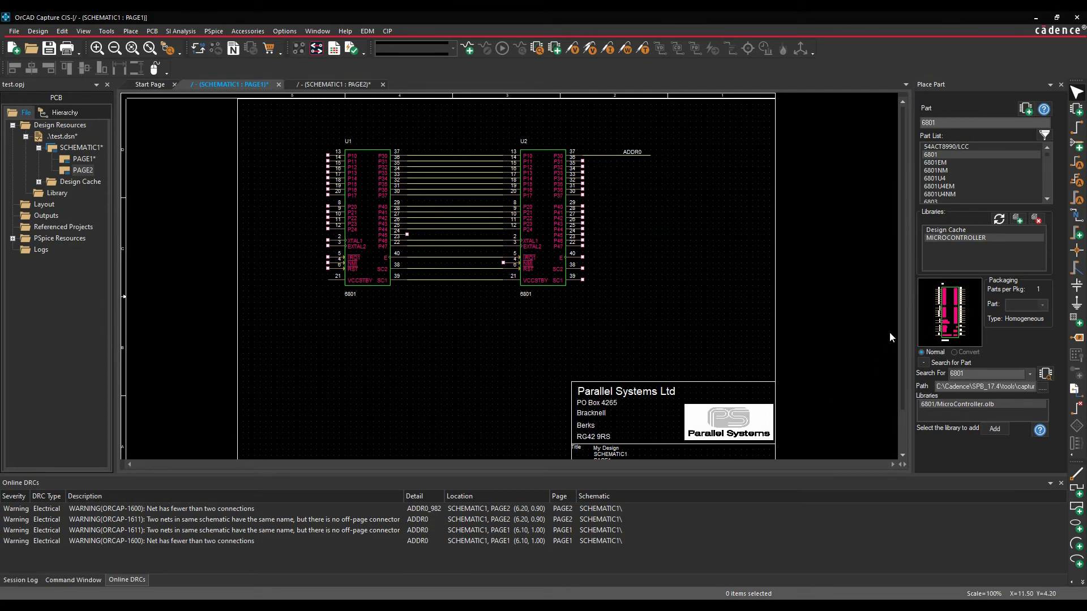
Place an off-page connector named ADDR0 at the end of PAGE1's ADDR0 wire.
click(1074, 390)
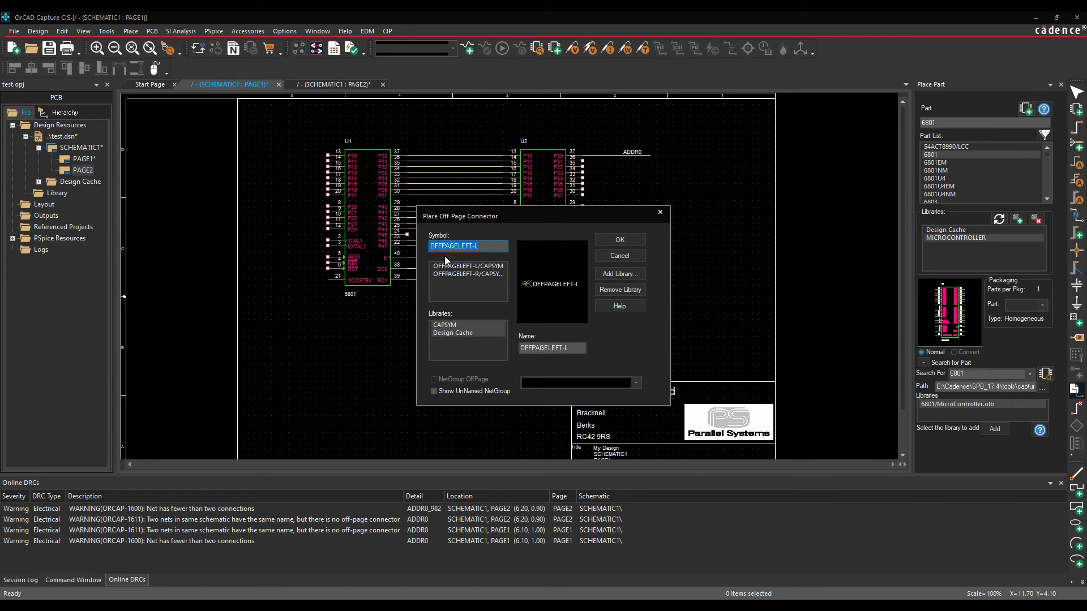
double_click(578, 349)
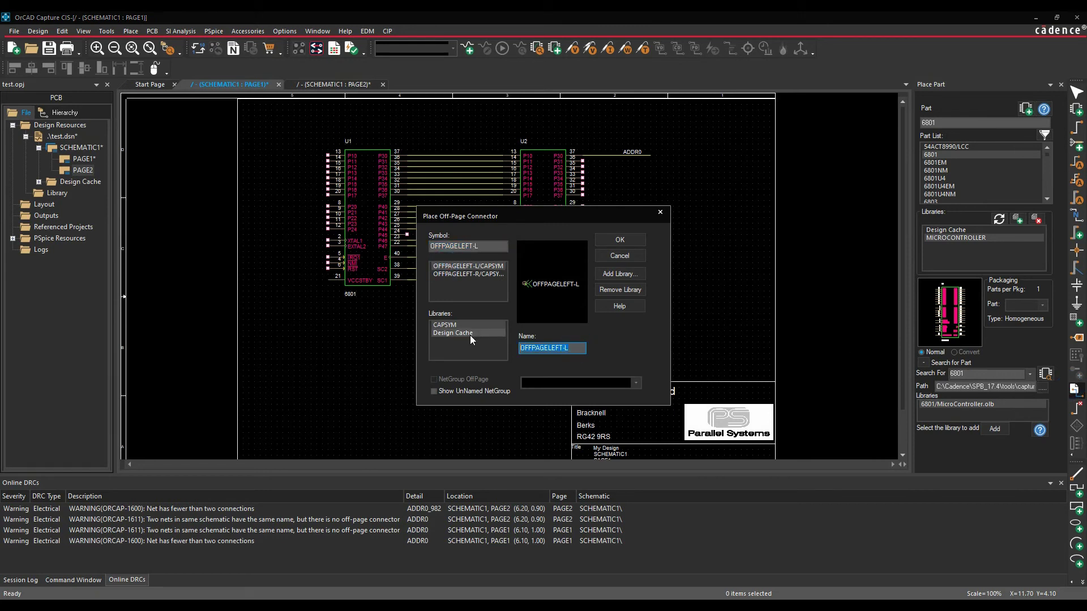
text(ADDR0)
click(620, 239)
click(662, 158)
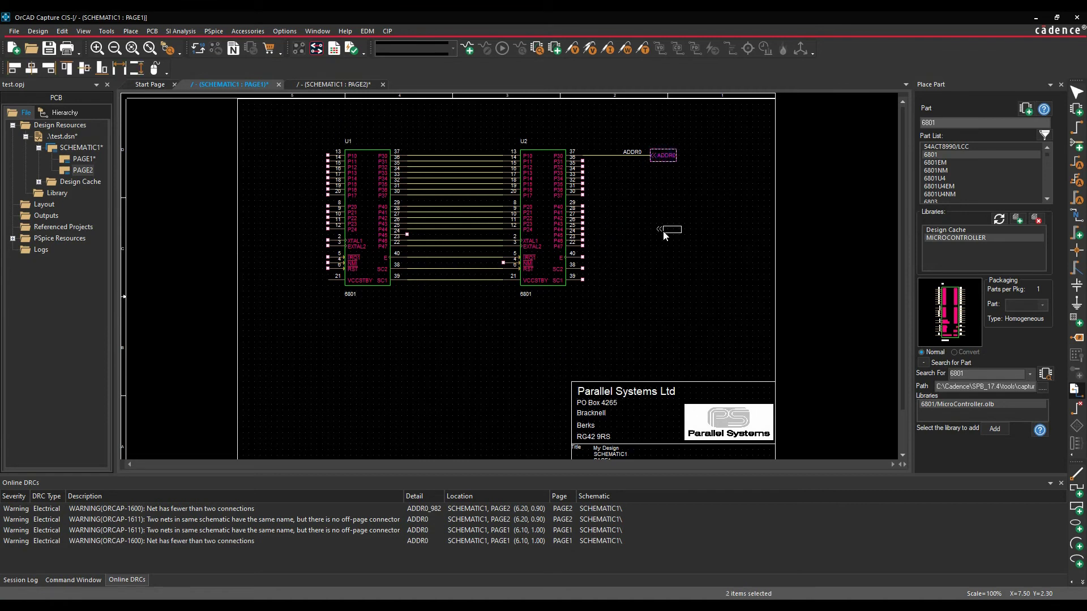
Copy the ADDR0 off-page connector from PAGE1 to the end of PAGE2's ADDR0 wire.
click(338, 85)
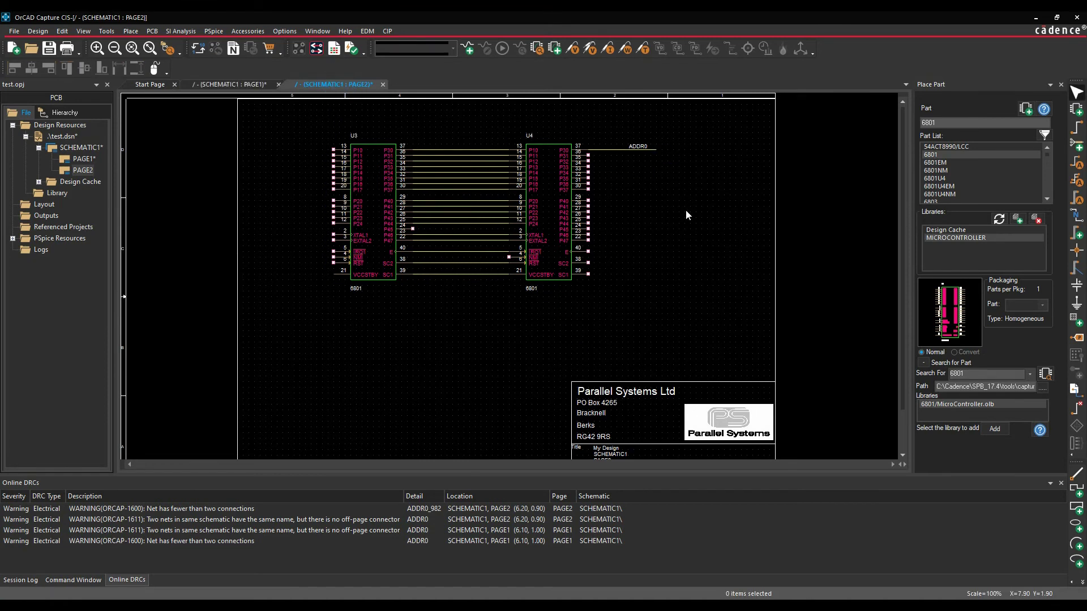
click(225, 85)
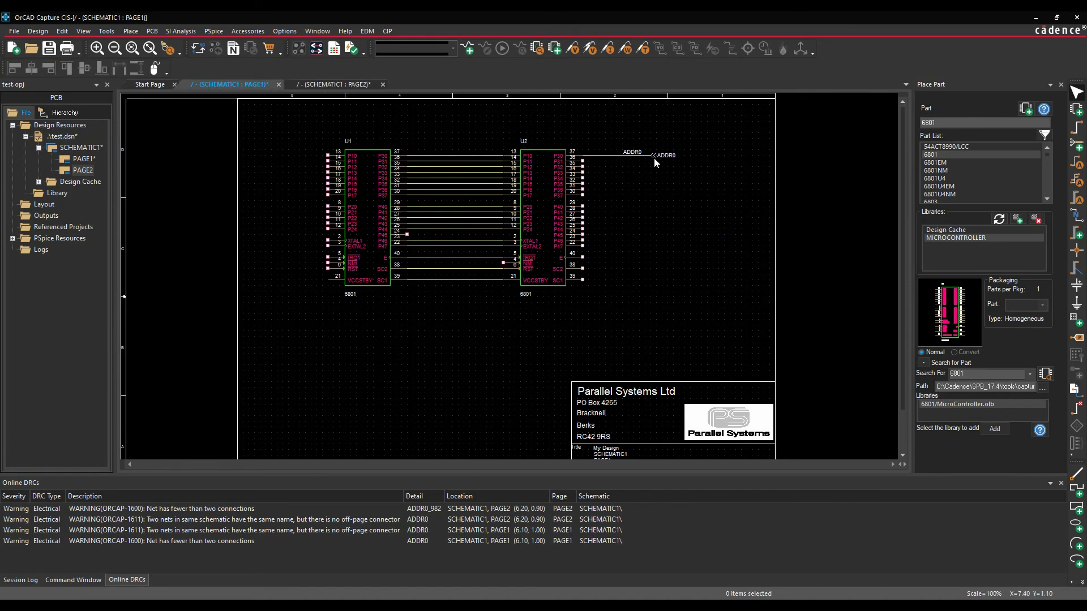
click(655, 160)
key(ctrl+Tab)
click(679, 230)
key(ctrl+v)
click(655, 136)
click(679, 248)
Return to PAGE1, clear the selection and select test.dsn in the project tree.
click(675, 263)
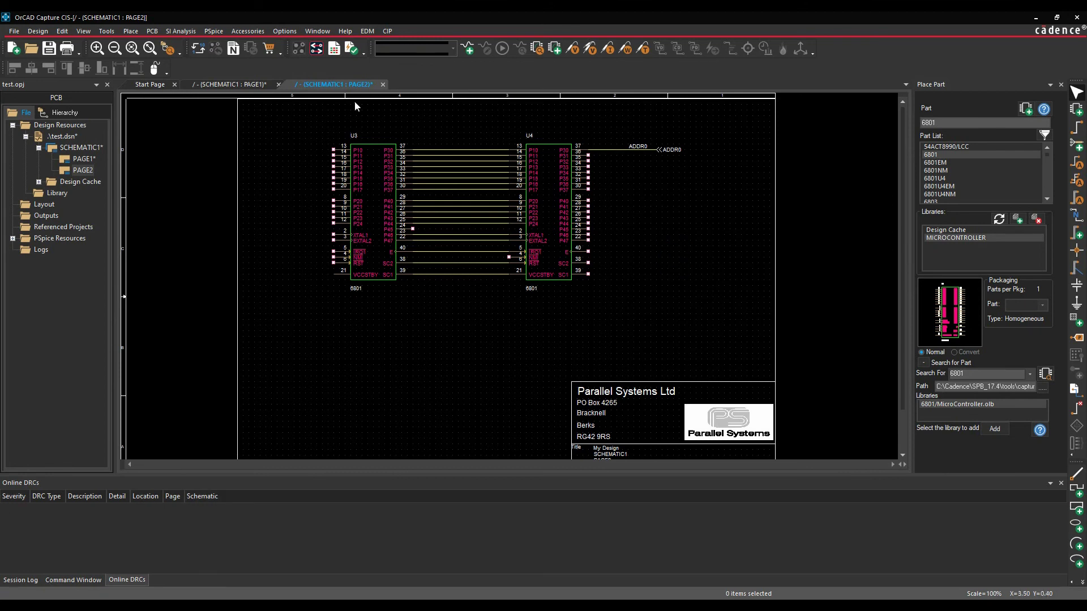
click(246, 84)
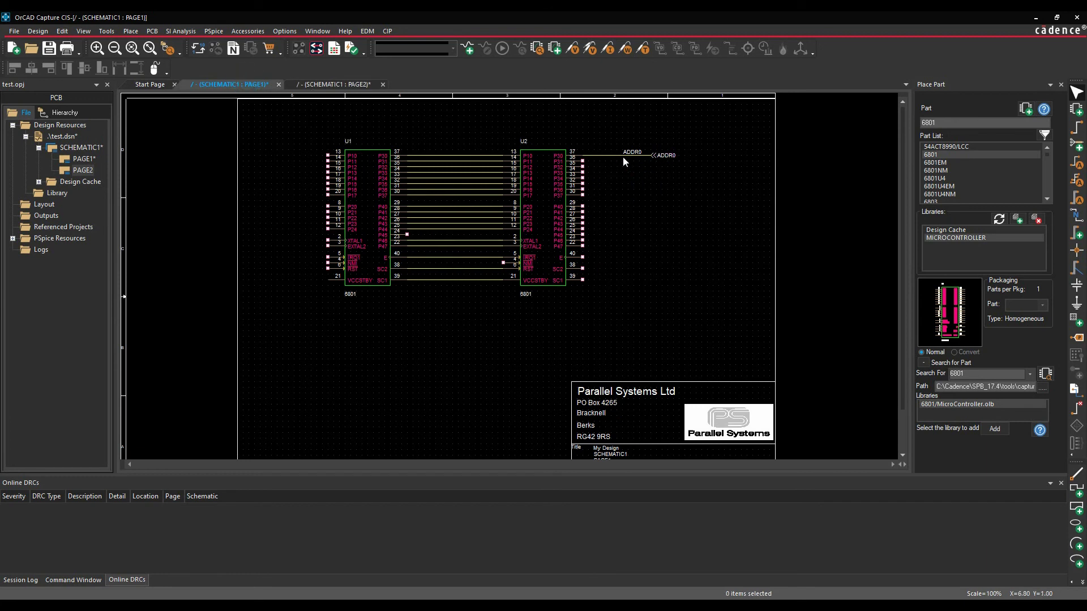
click(600, 204)
click(63, 136)
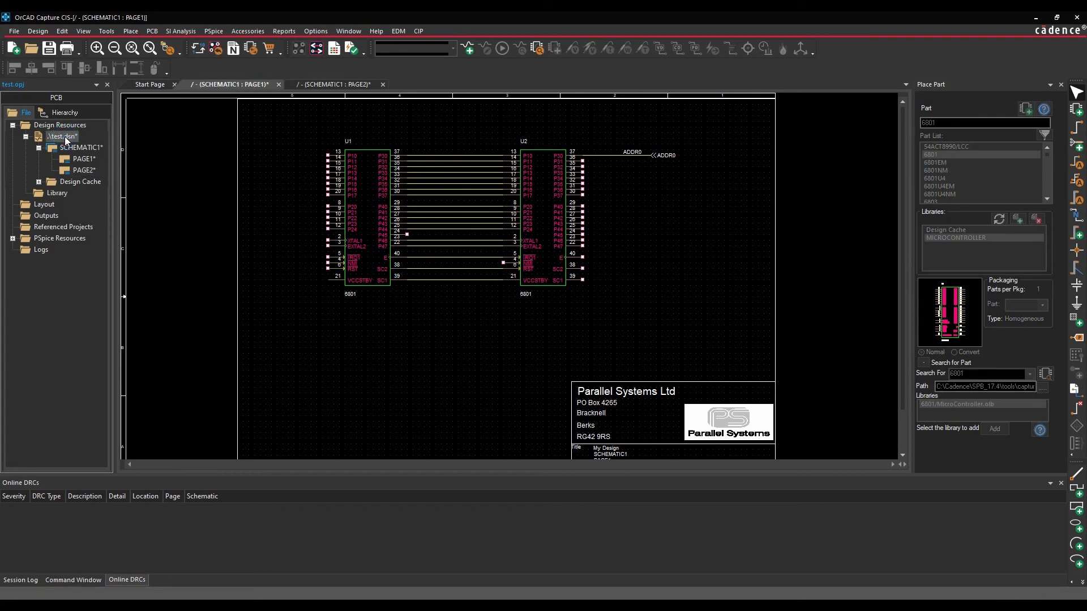